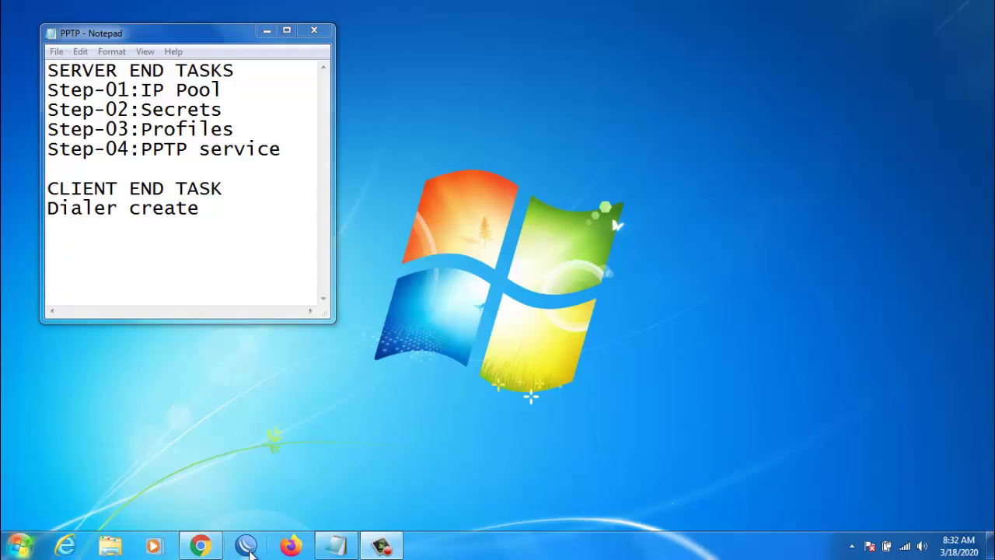
Connect WinBox to the router at 192.168.1.1, dismiss the system note, and dock the window beside Notepad.
click(247, 547)
click(873, 106)
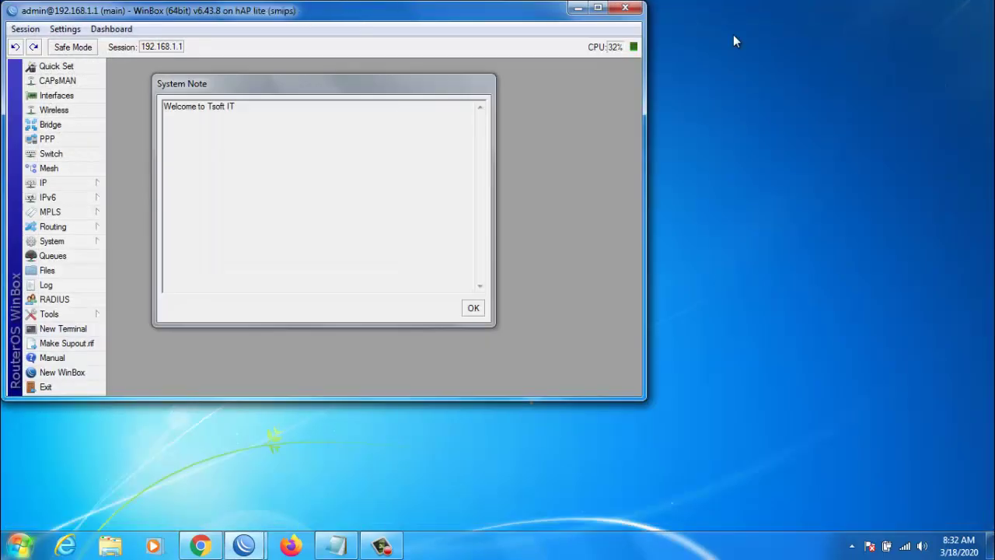
click(474, 308)
drag(231, 20, 597, 22)
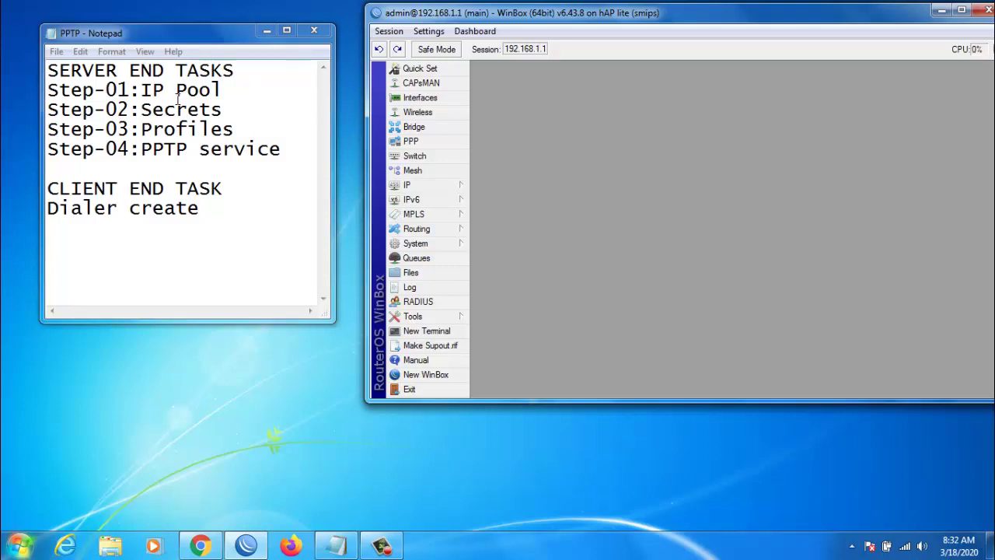
click(432, 185)
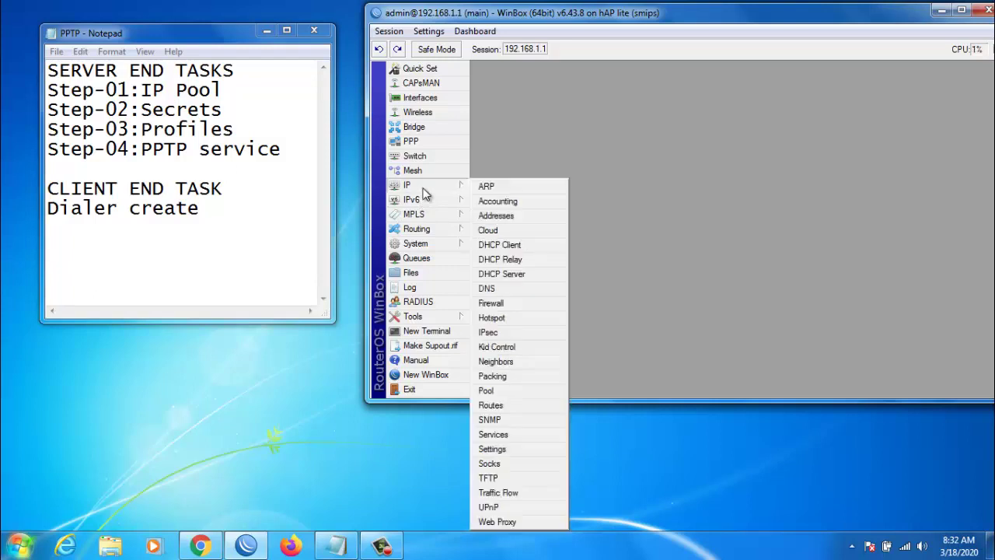
Create the IP pool PPTP_users spanning 192.168.1.110-192.168.1.120 and close the pool list.
click(496, 391)
click(541, 132)
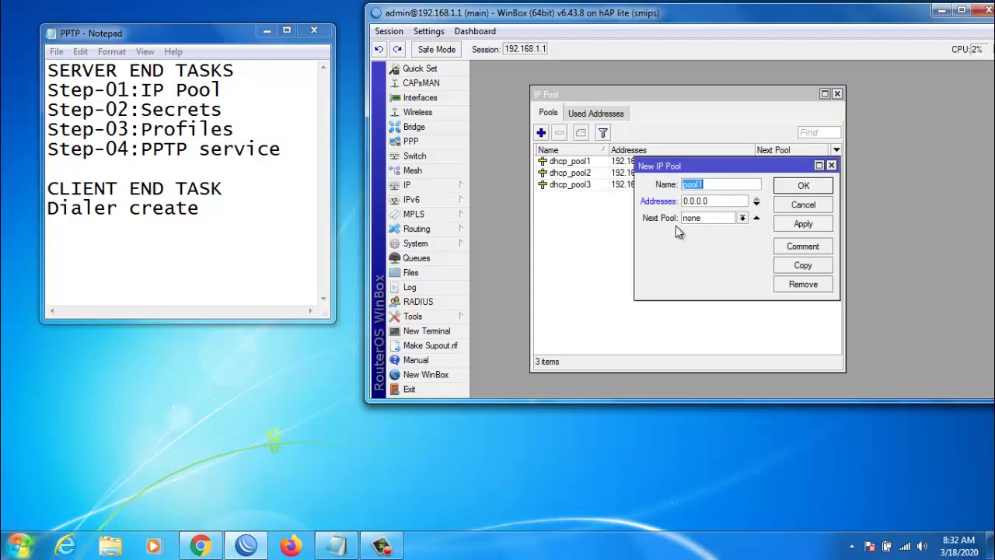
text(PPTP_users)
key(Tab)
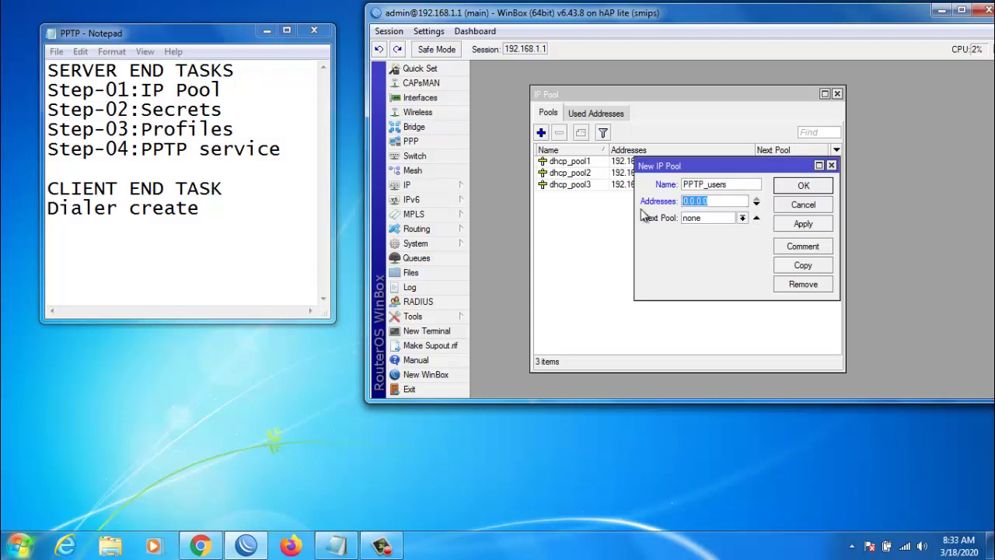
text(192.16)
text(8.1)
text(.)
text(11)
text(0-1)
text(29)
key(BackSpace)
key(BackSpace)
text(92.168.1.120)
click(802, 225)
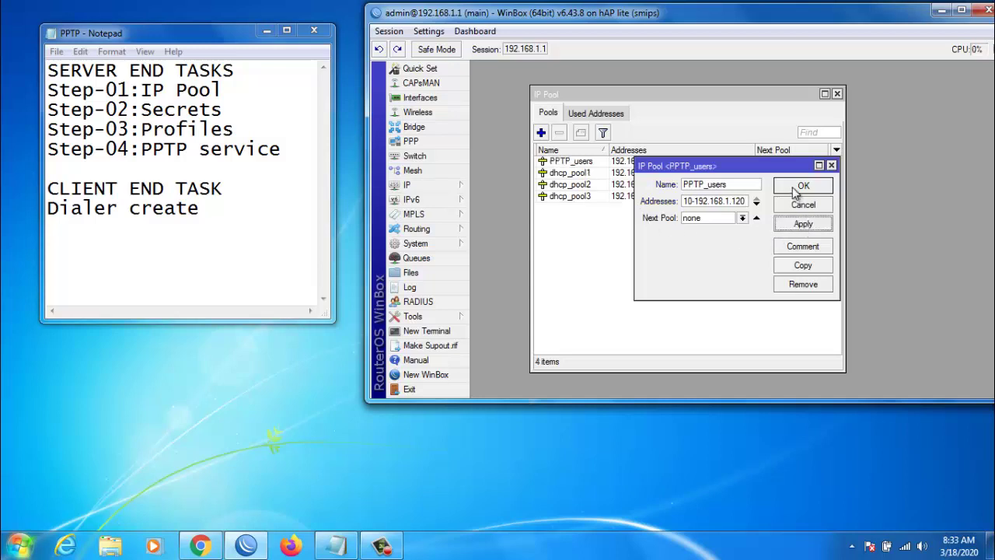
click(798, 189)
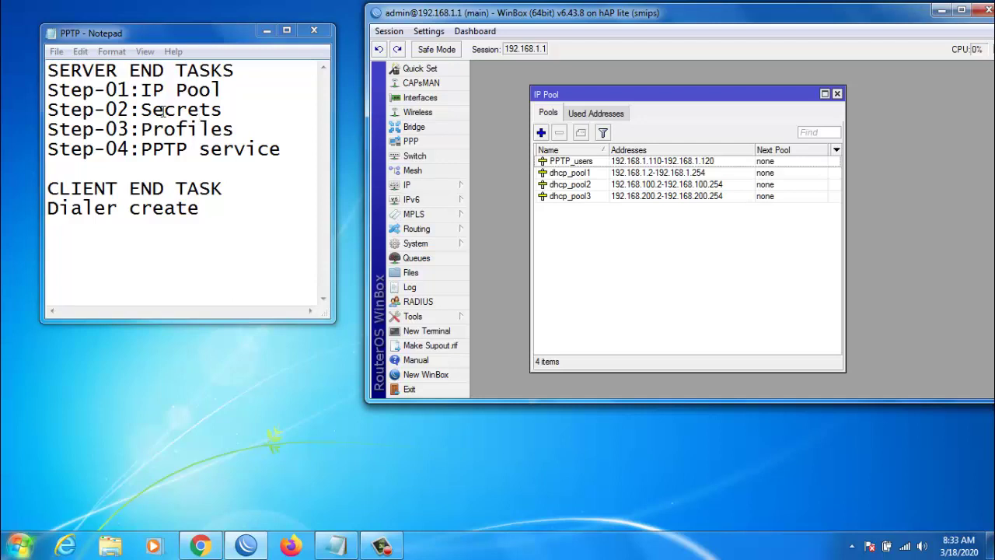
click(838, 93)
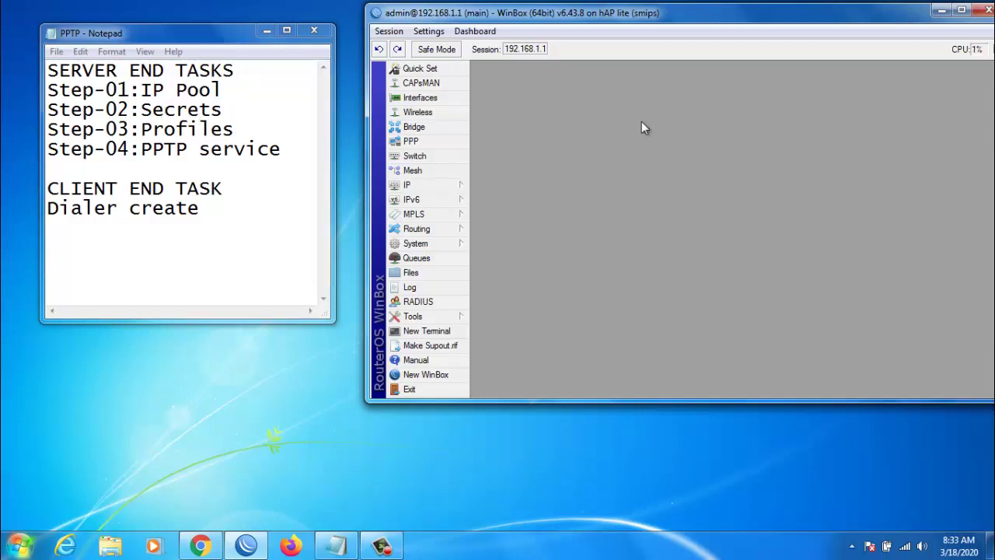
Add PPP profile 1MB with local address 192.168.1.1 and remote address pool PPTP_users.
click(404, 145)
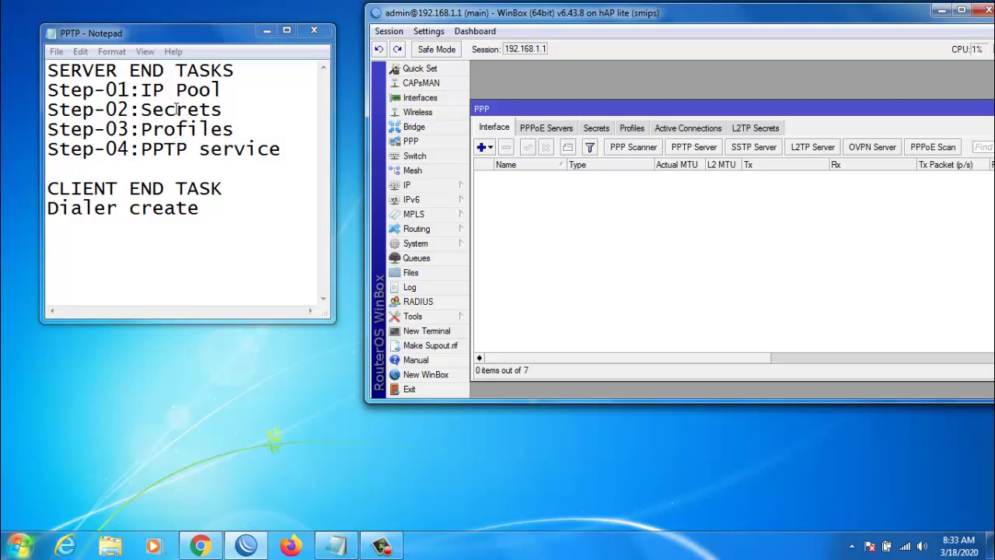
click(632, 129)
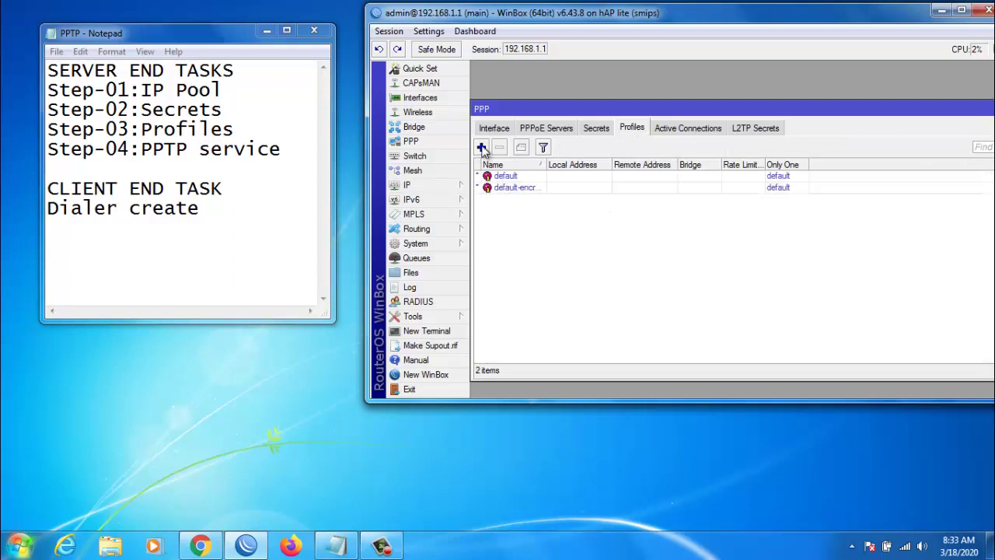
click(482, 148)
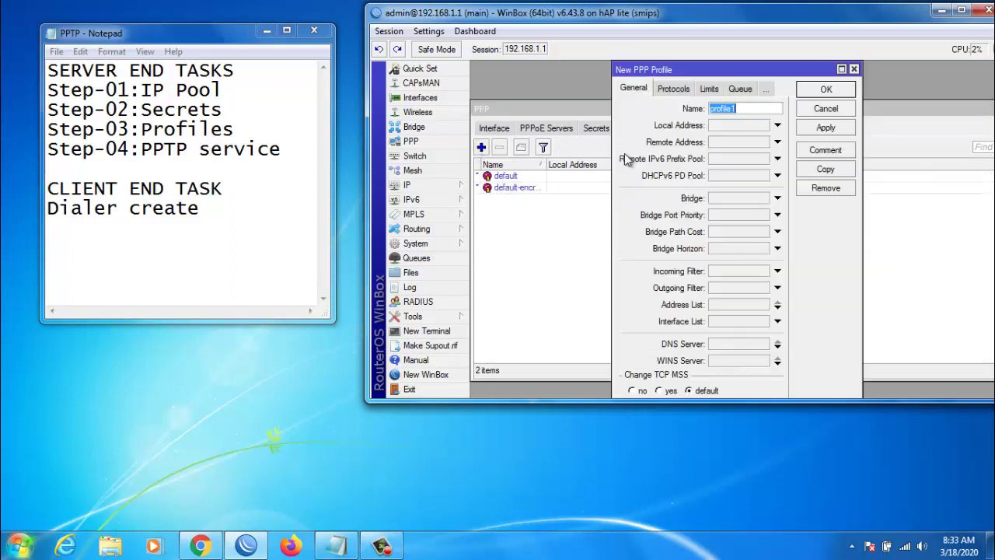
text(1MB)
click(741, 125)
text(192.168.1.1)
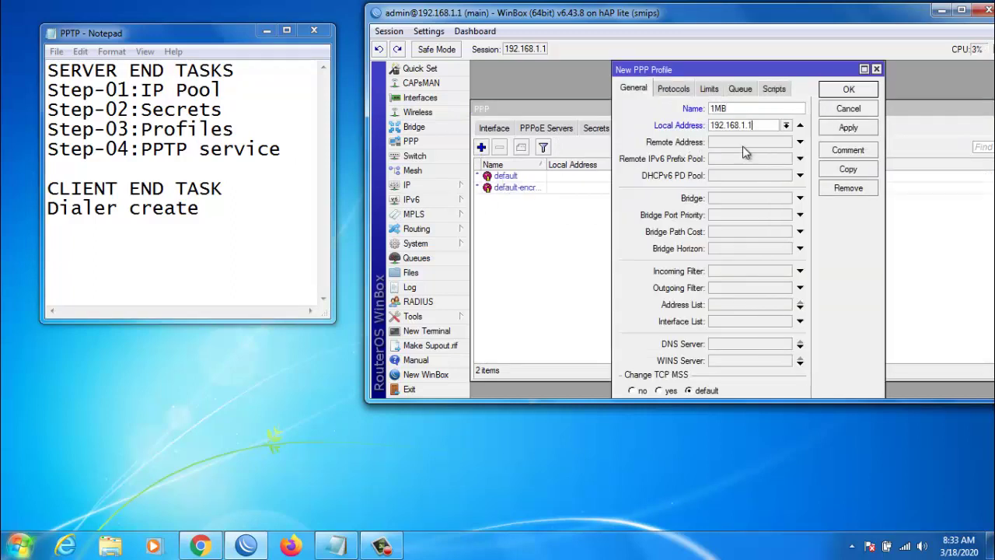
click(740, 143)
click(786, 142)
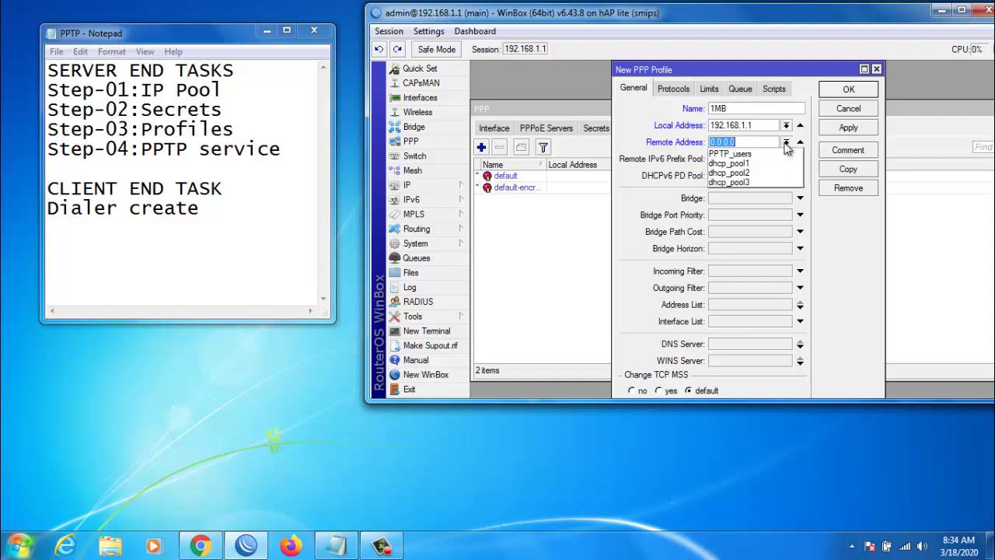
click(754, 153)
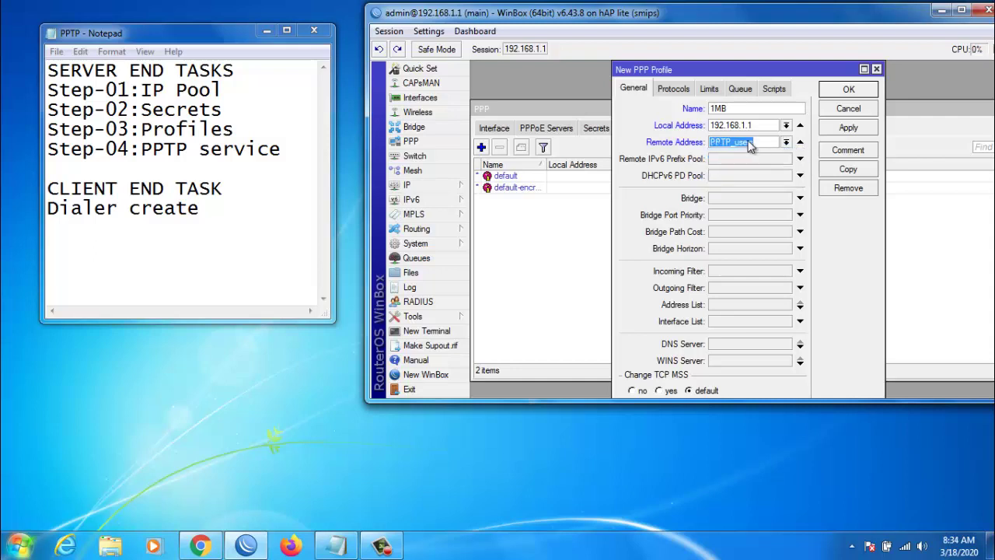
Give the 1MB profile a 1M/1M rate limit and save it.
click(709, 90)
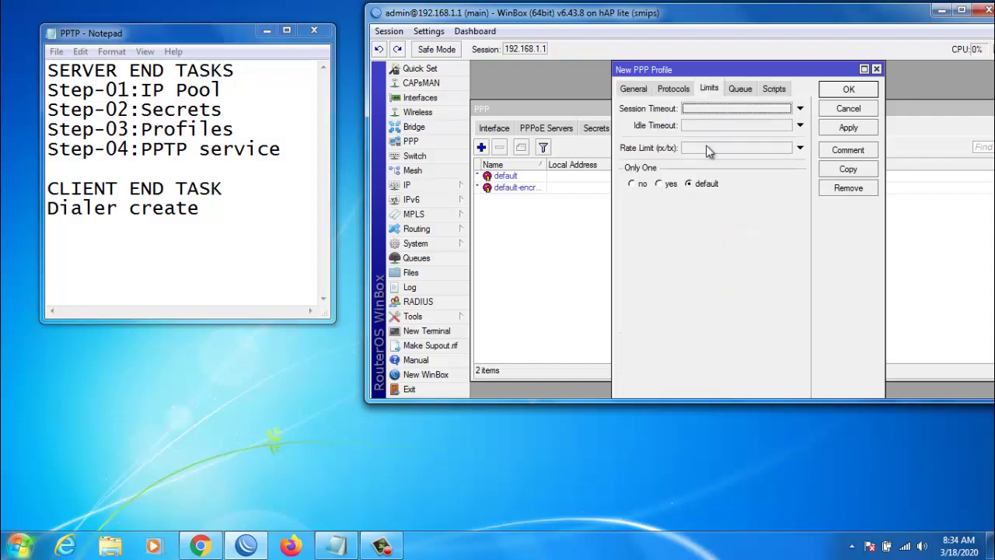
click(707, 149)
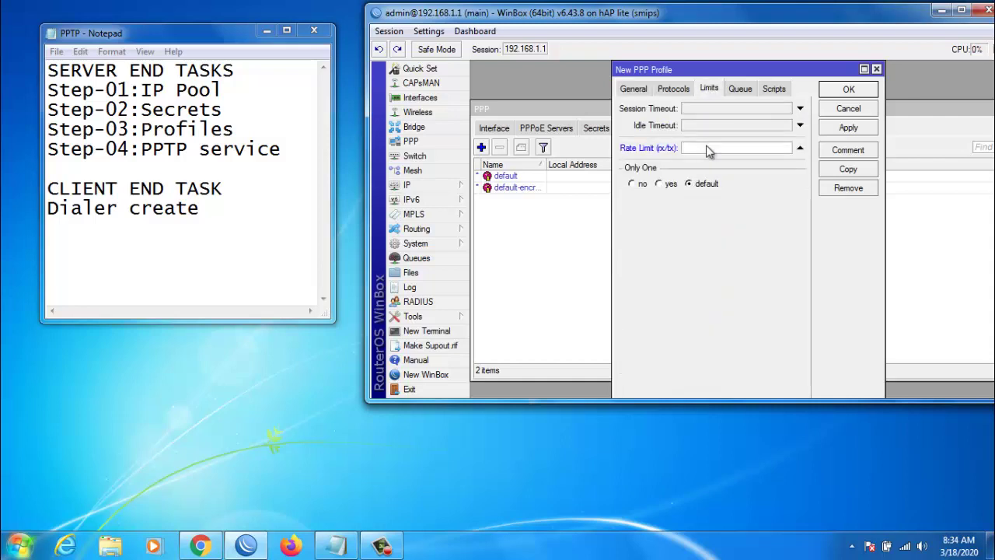
click(706, 148)
text(1M/1M)
click(850, 129)
click(848, 90)
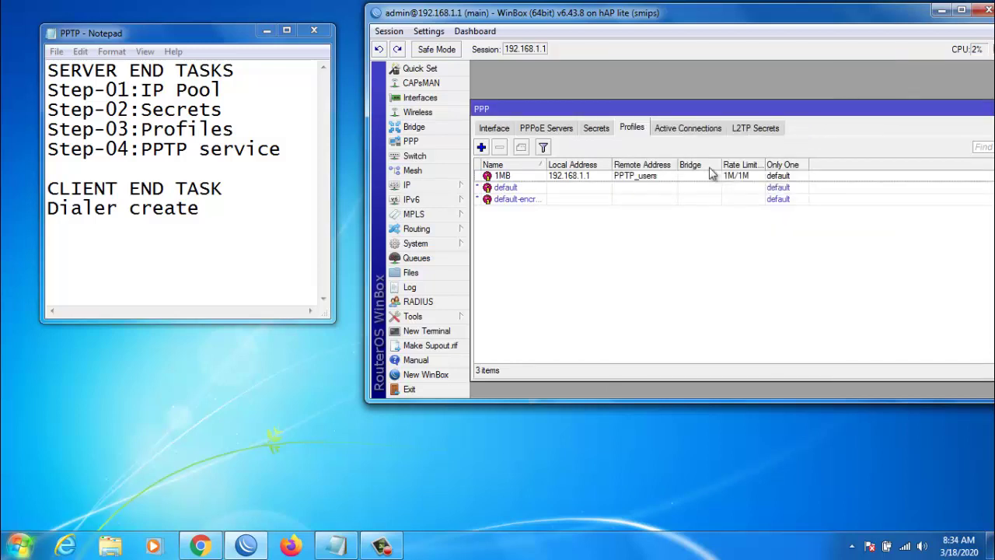
Add a PPP secret with the VPN user name and password, service pptp and profile 1MB.
click(598, 133)
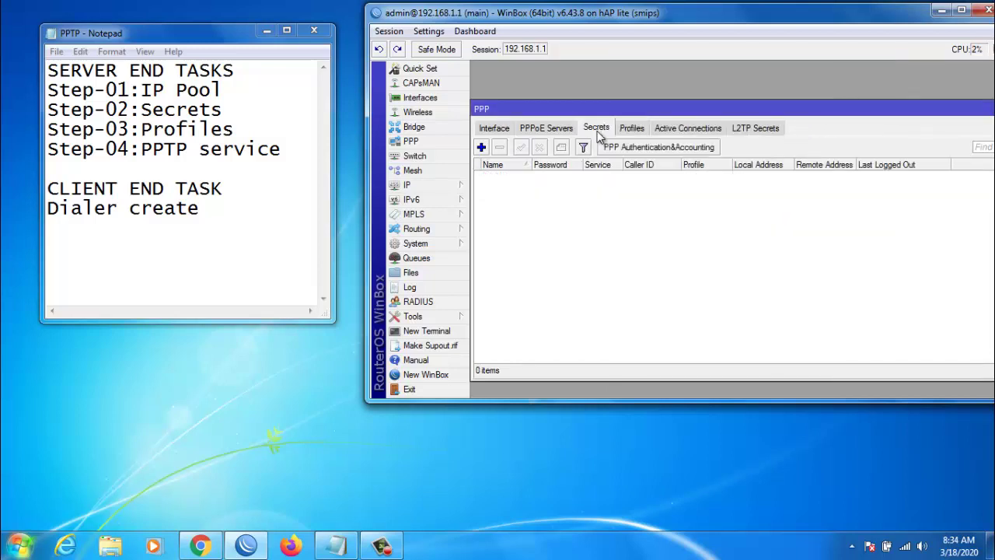
click(481, 148)
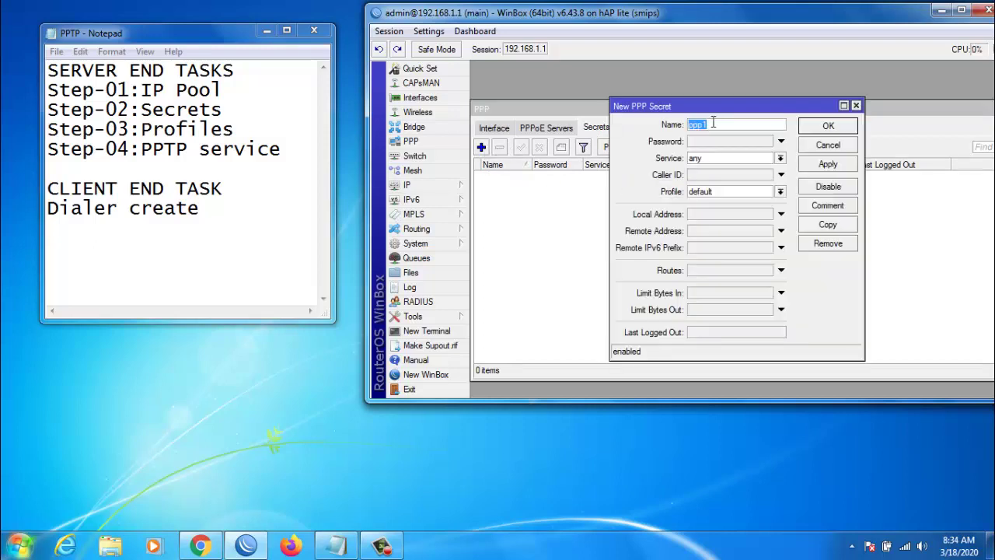
text(xyz)
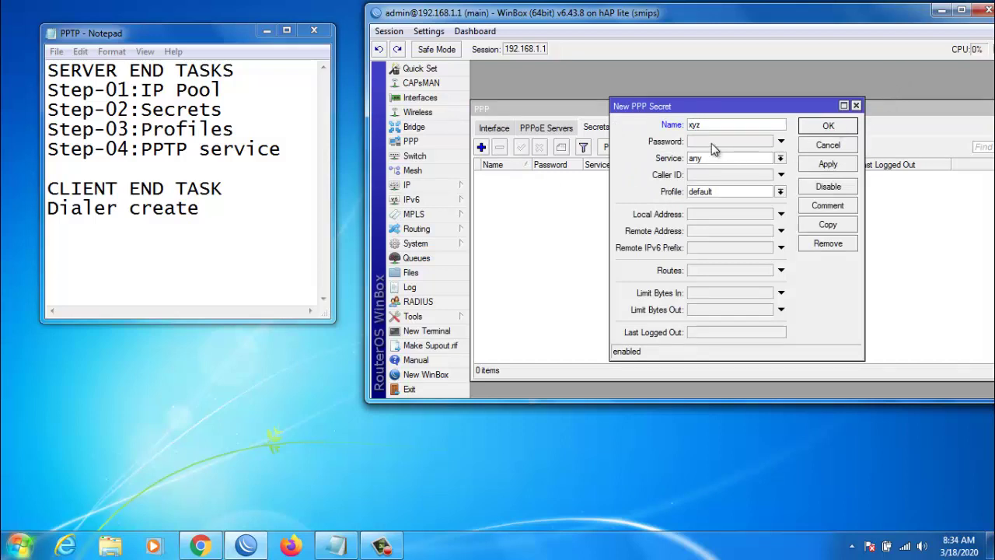
click(715, 142)
text(1)
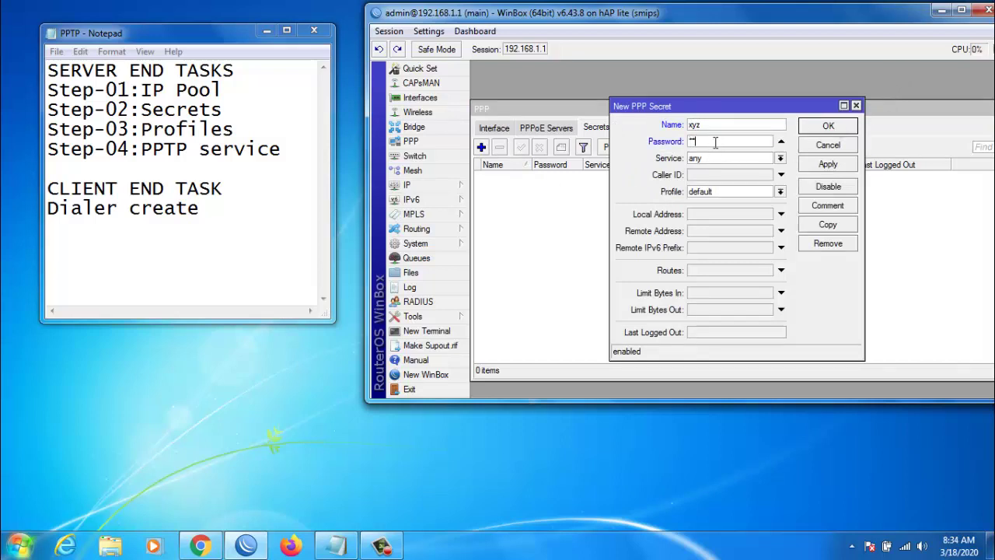
text(23)
click(714, 158)
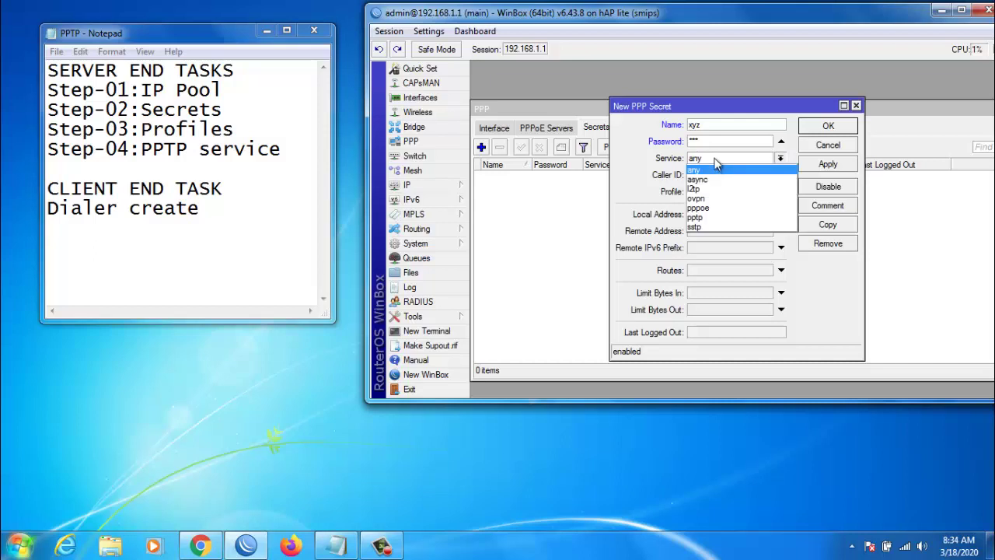
click(717, 224)
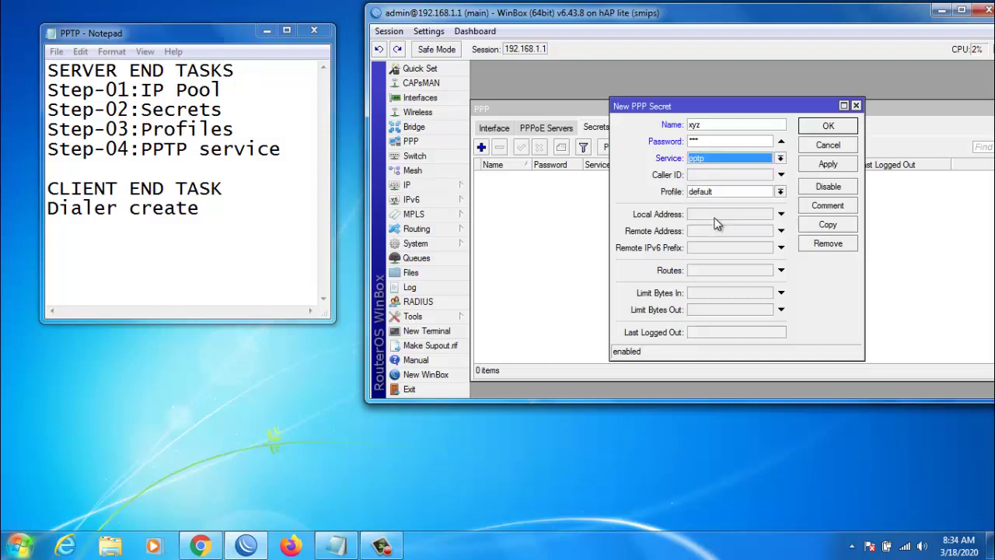
click(718, 193)
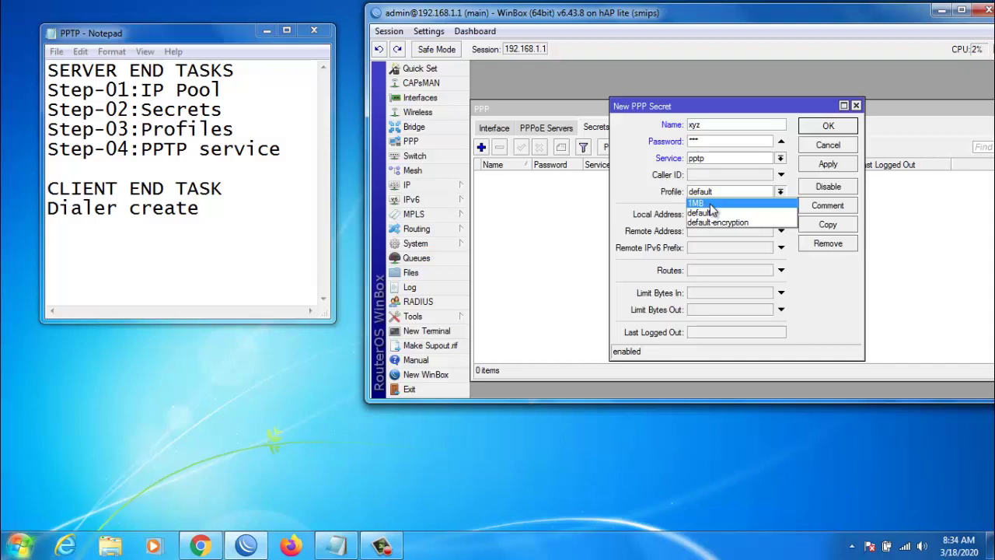
click(709, 204)
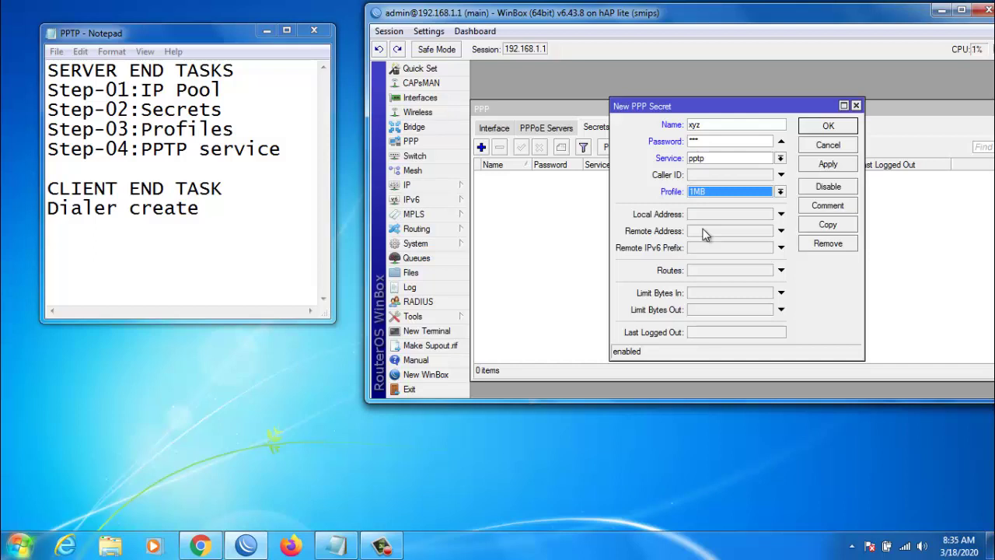
Set the secret's local address 192.168.1.1 and remote address 192.168.1.120, then save it.
click(709, 214)
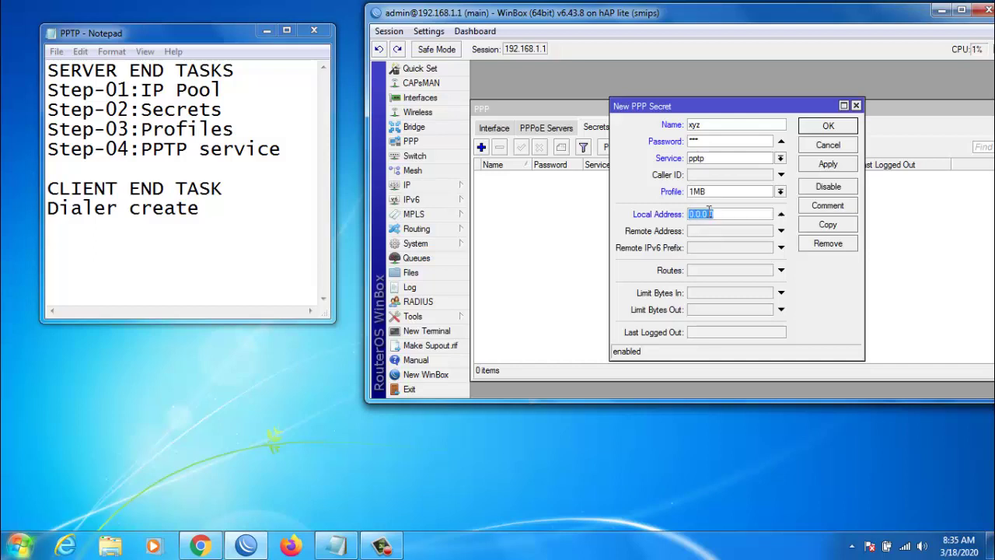
text(192.168.1.1)
click(709, 231)
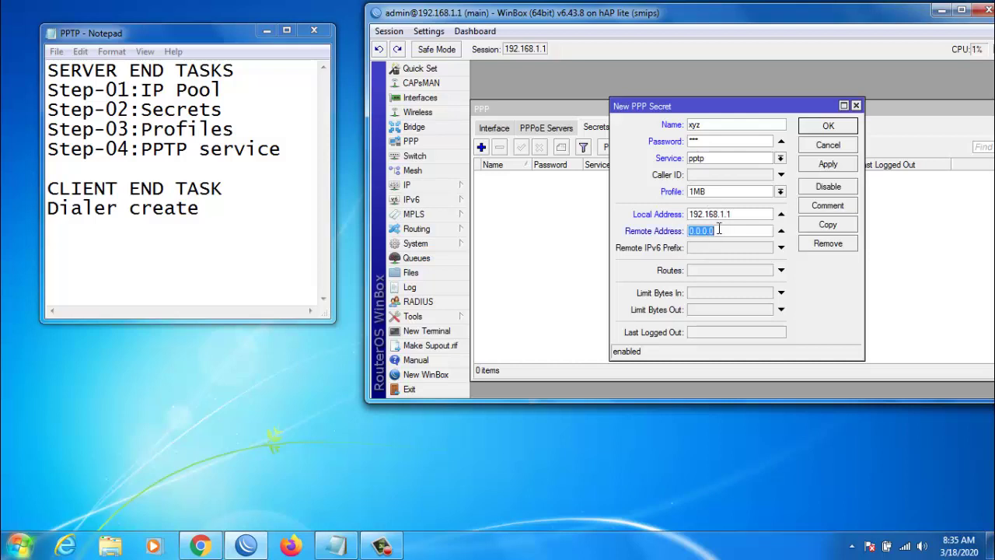
text(192.168.1.120)
click(839, 170)
click(821, 129)
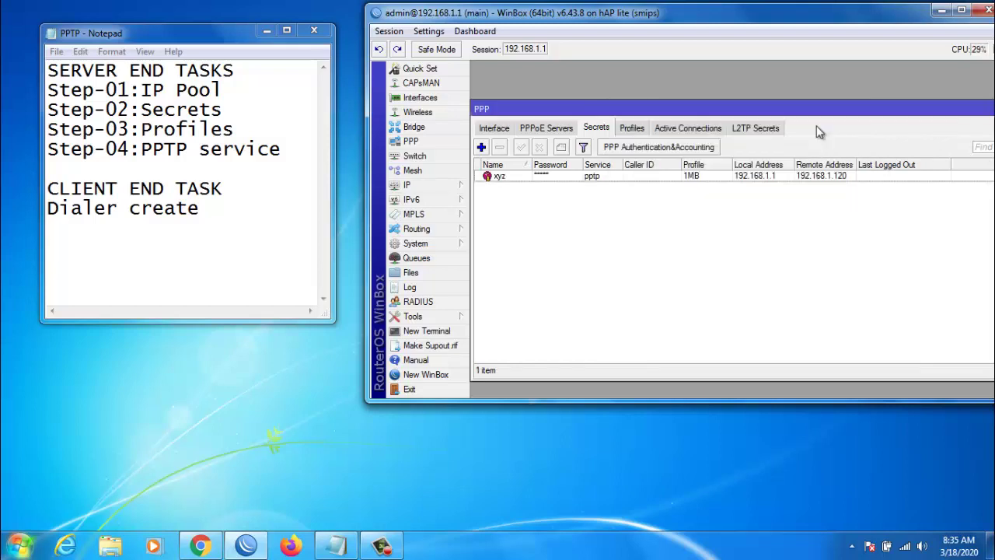
Add a PPTP Server Binding interface, pptp-in1.
click(495, 129)
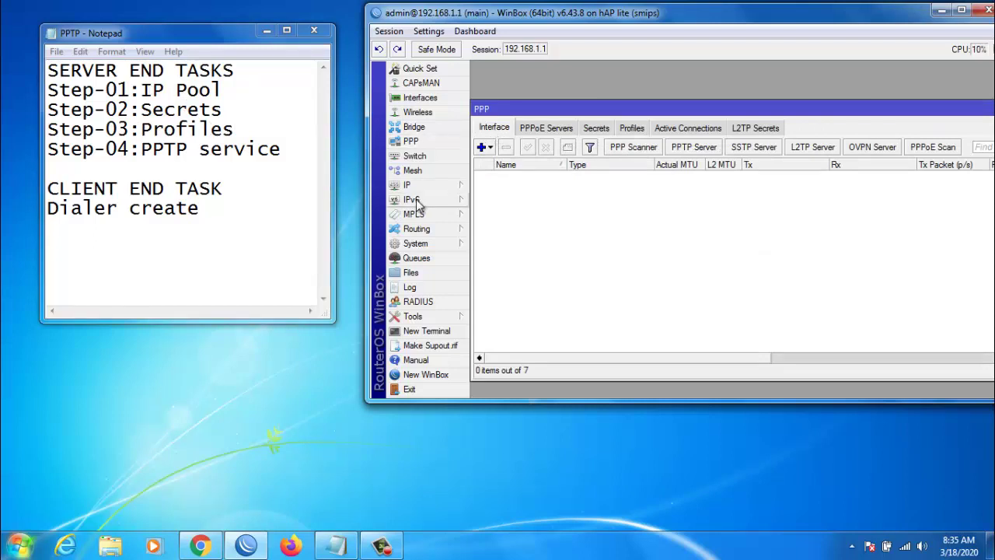
click(484, 148)
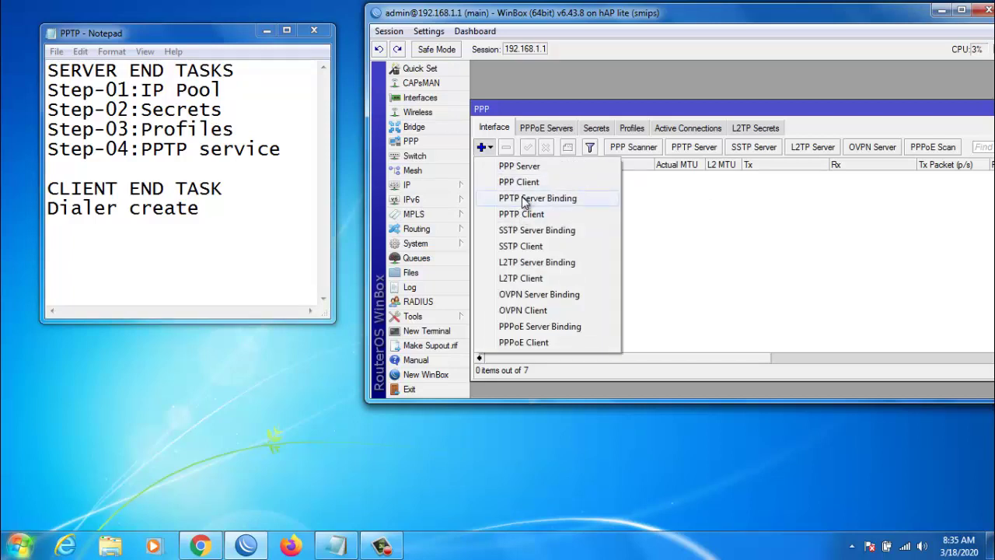
click(525, 199)
click(859, 133)
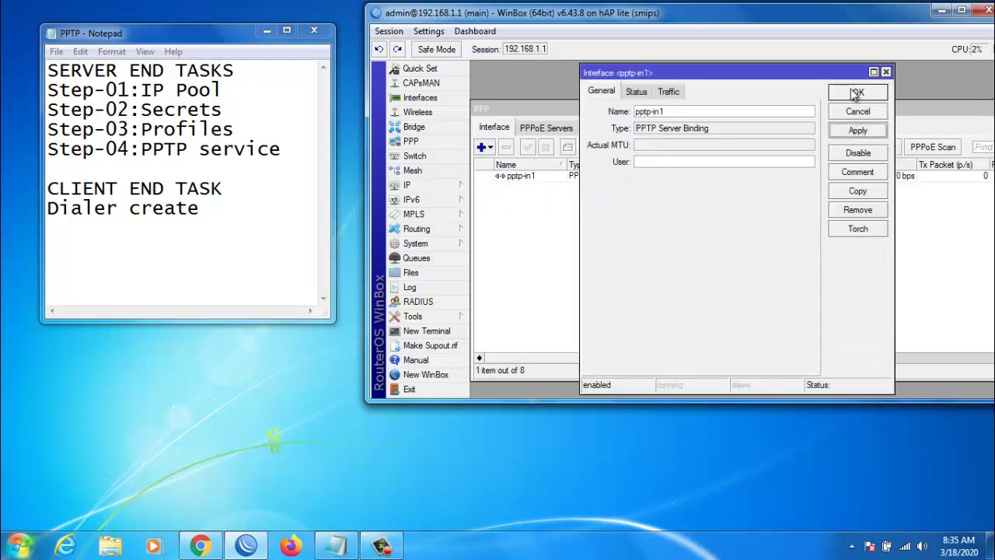
click(857, 92)
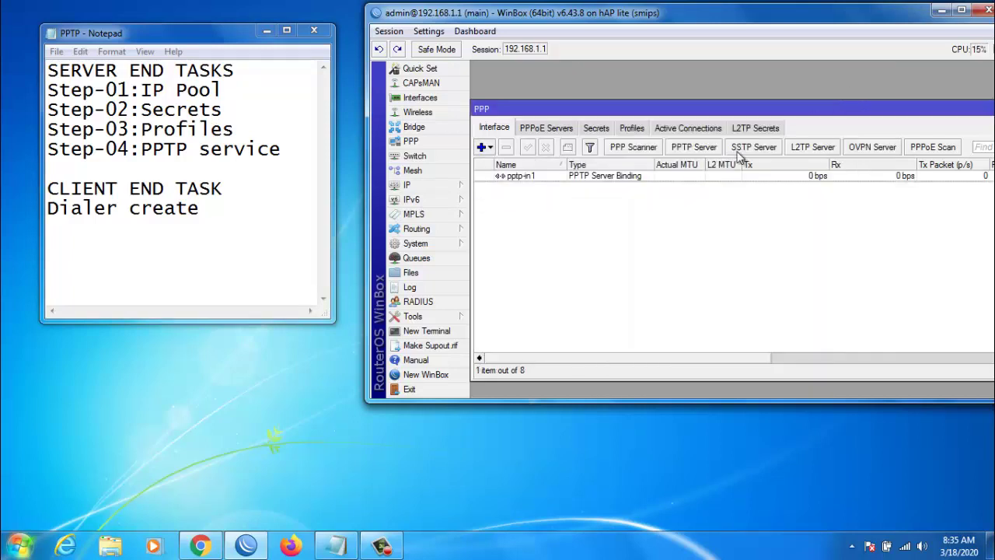
Enable the PPTP server and return to the PPP secrets list.
click(695, 147)
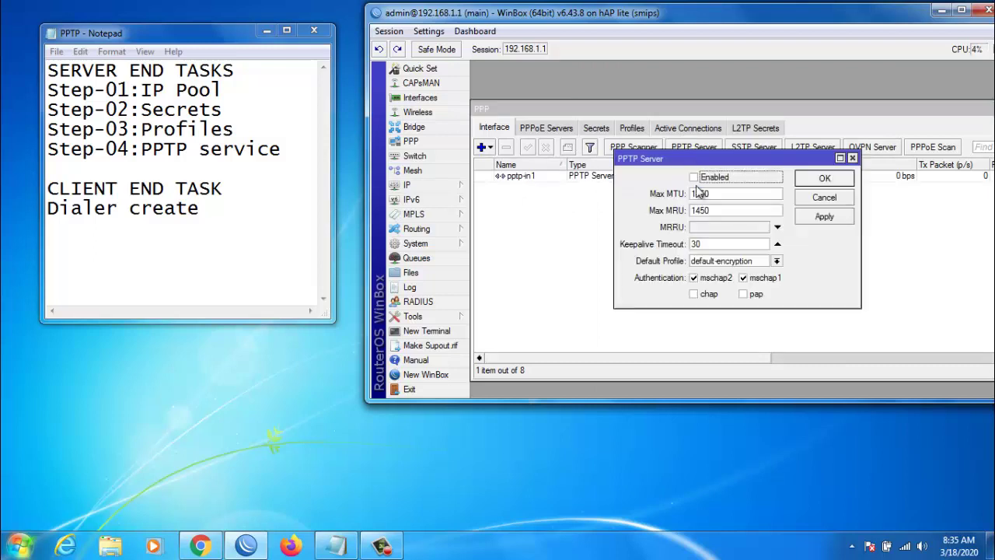
click(694, 177)
click(847, 224)
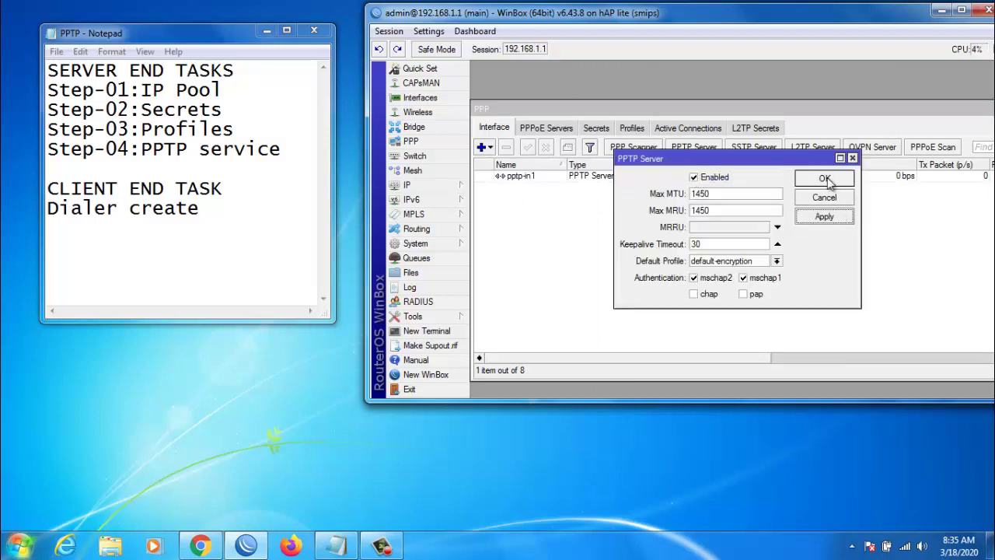
click(831, 184)
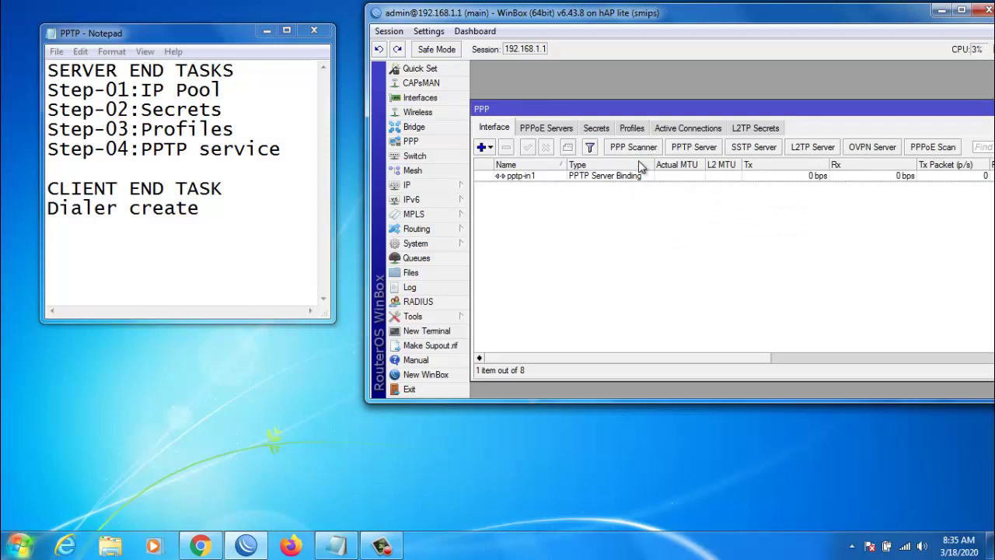
click(596, 129)
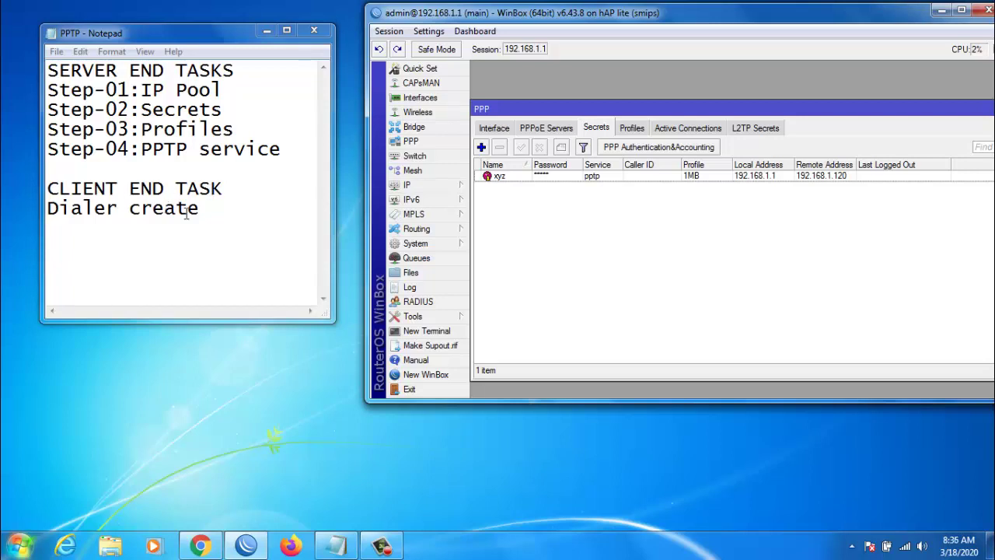
Mark the Dialer create note, open Network and Sharing Center, and begin a new connection setup.
drag(212, 208, 47, 208)
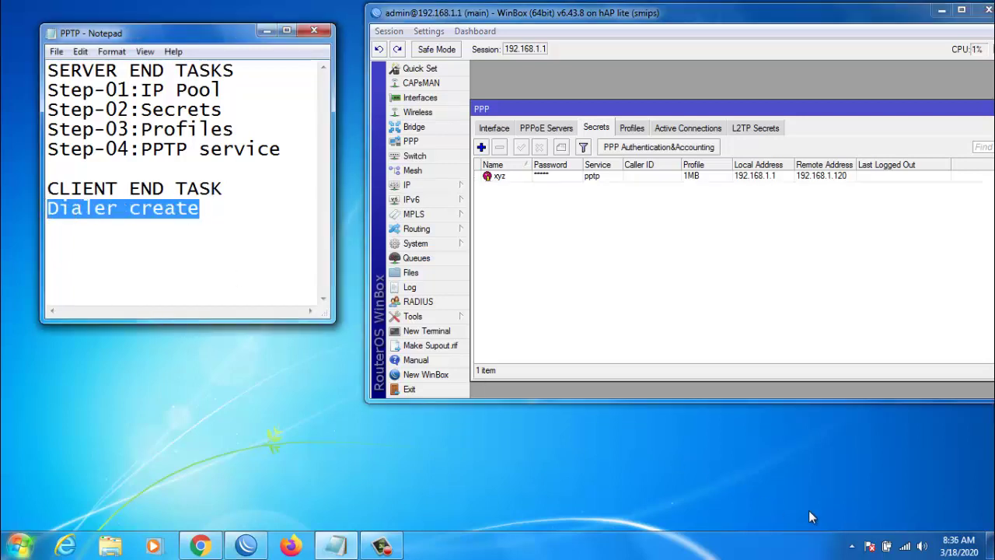
click(907, 544)
right_click(906, 548)
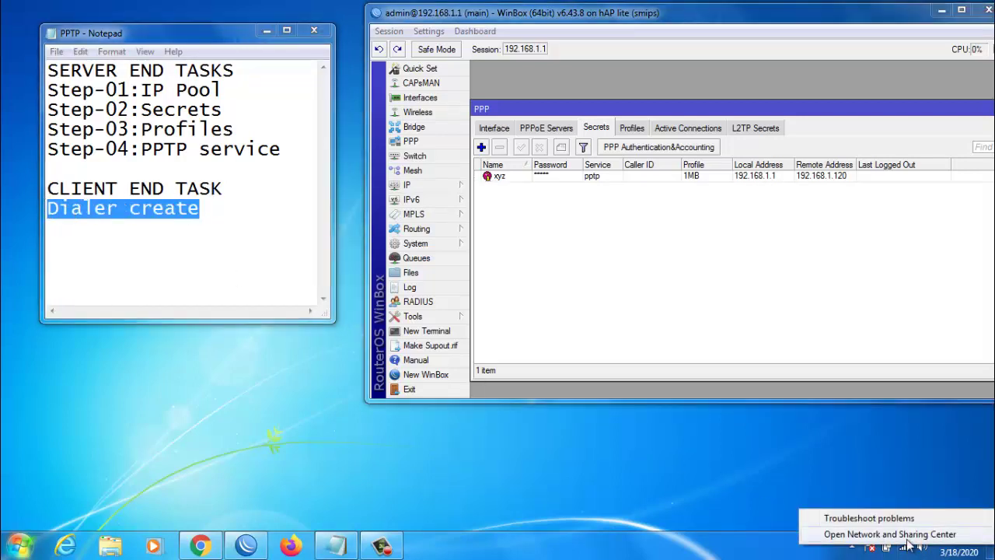
click(905, 536)
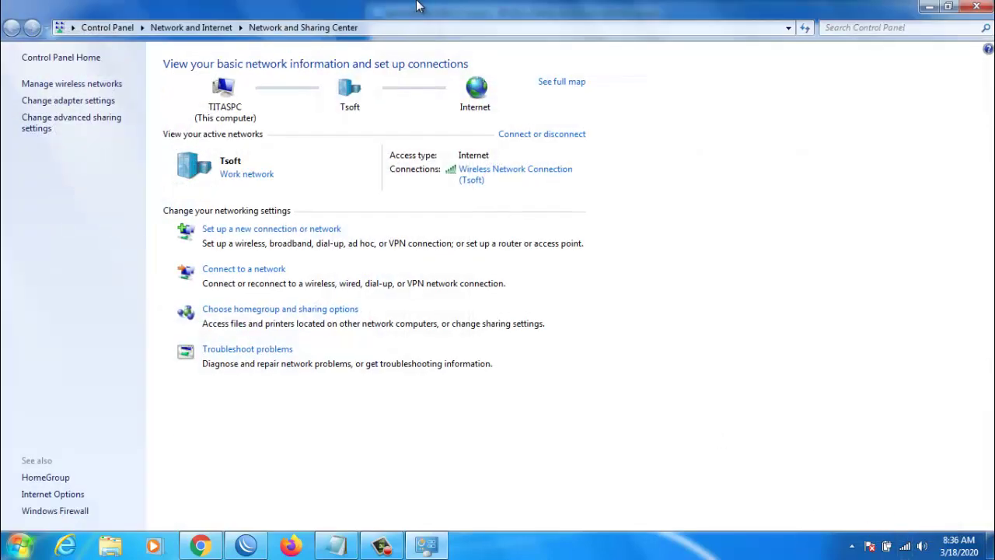
drag(421, 8, 588, 116)
click(595, 344)
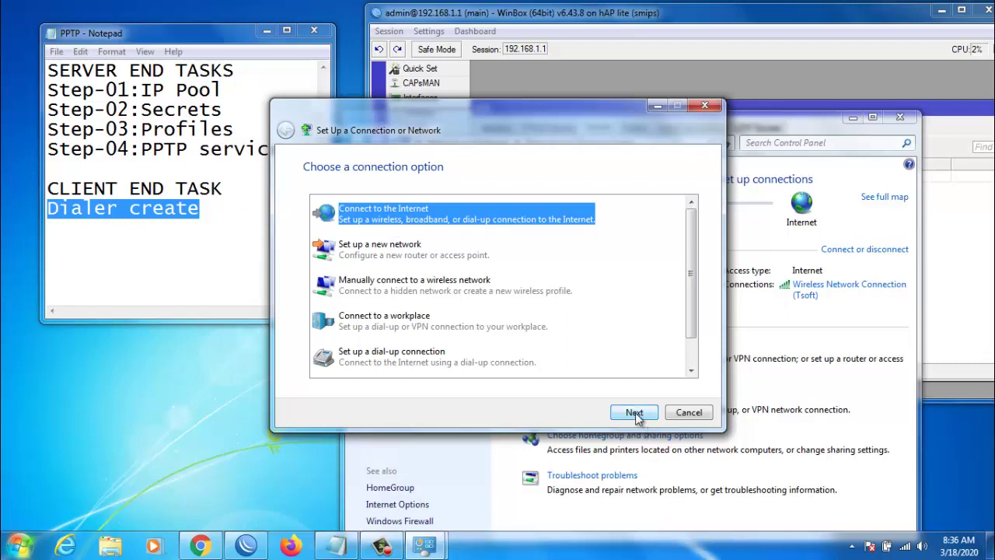
Define a new workplace VPN connection to 192.168.1.1 named pptp_vpn.
click(393, 330)
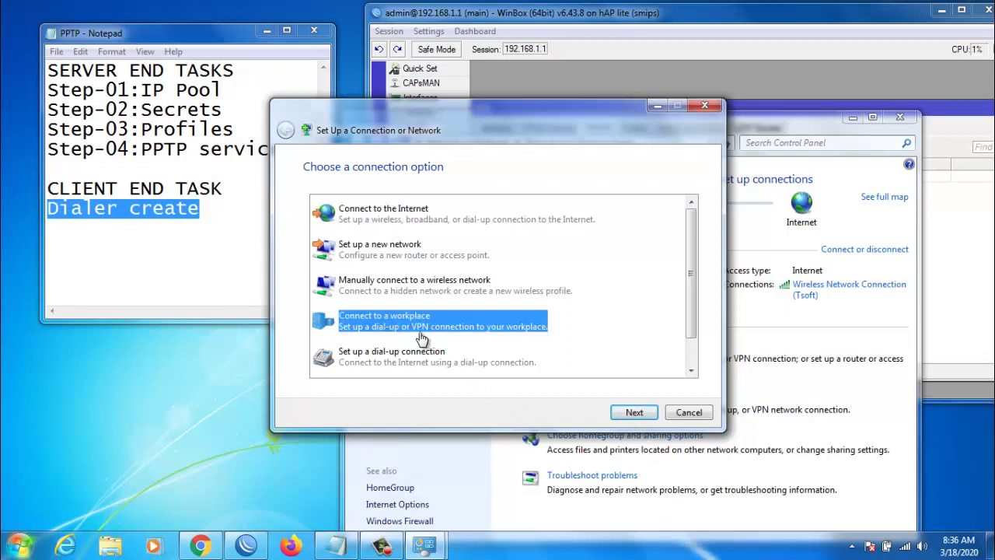
click(631, 413)
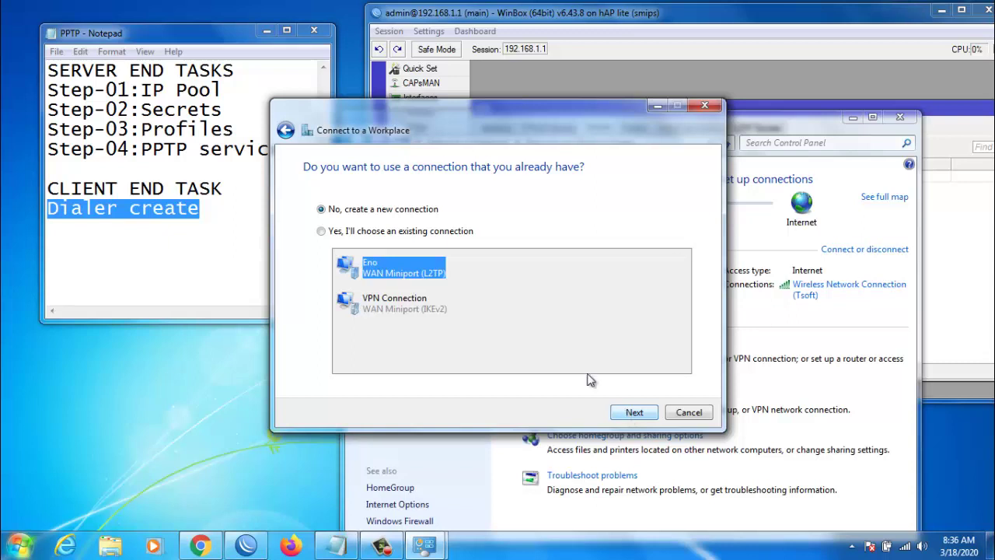
click(634, 413)
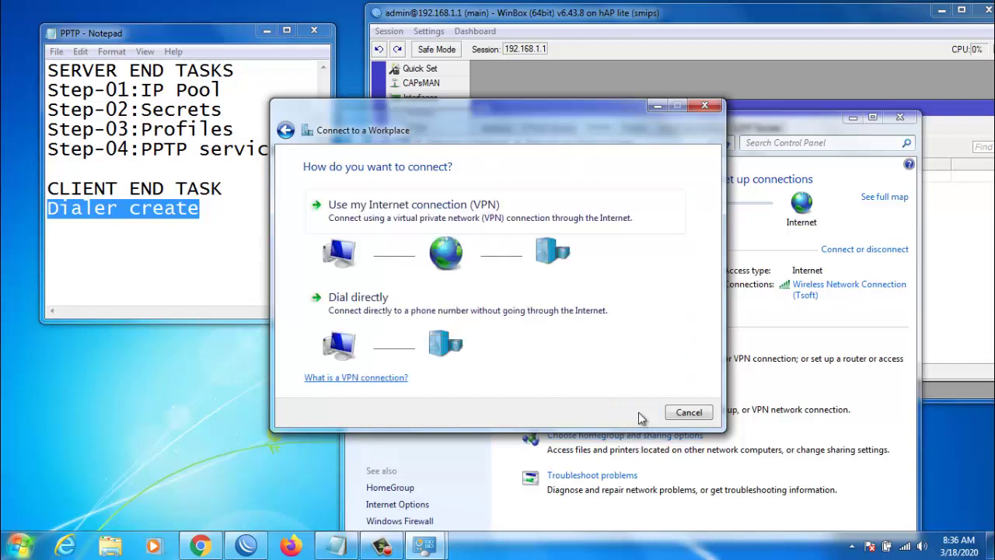
click(381, 212)
text(192.168)
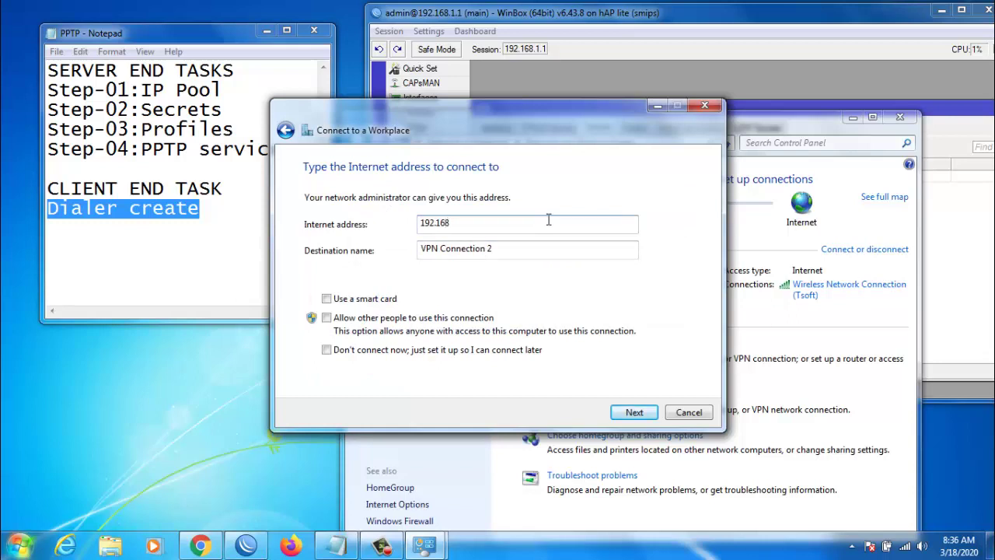
text(.1.1)
key(Tab)
text(p)
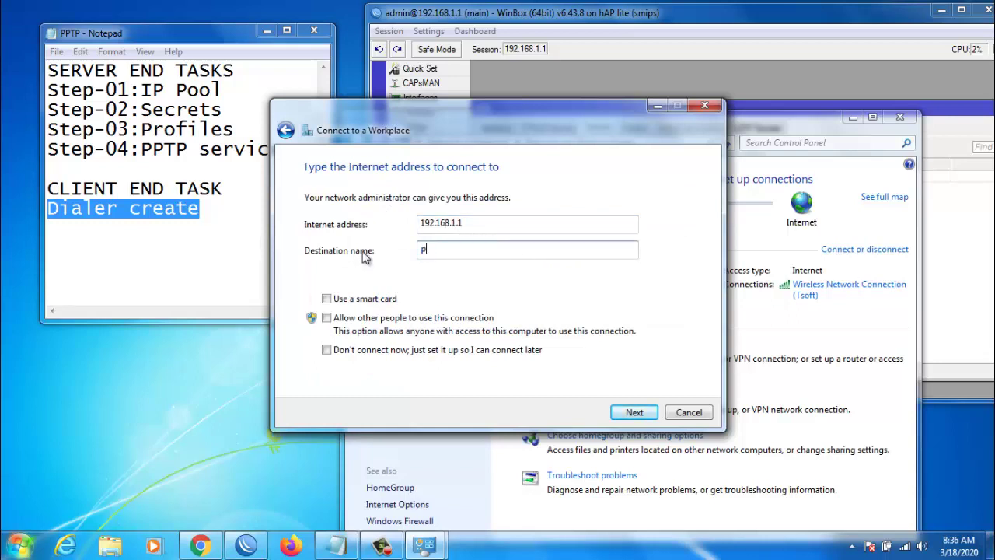
text(ptp_vpn)
click(636, 412)
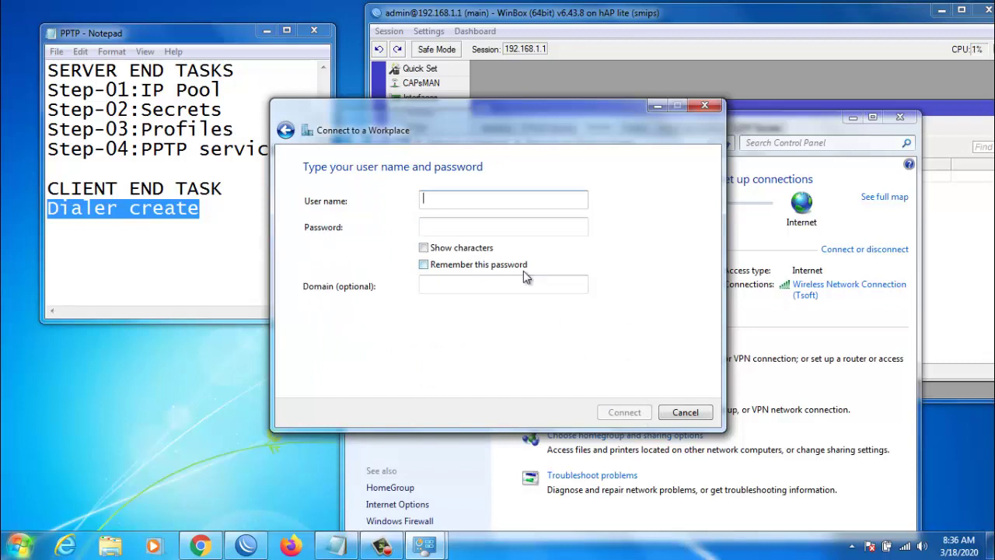
Enter the VPN user name and password and connect.
text(xyz)
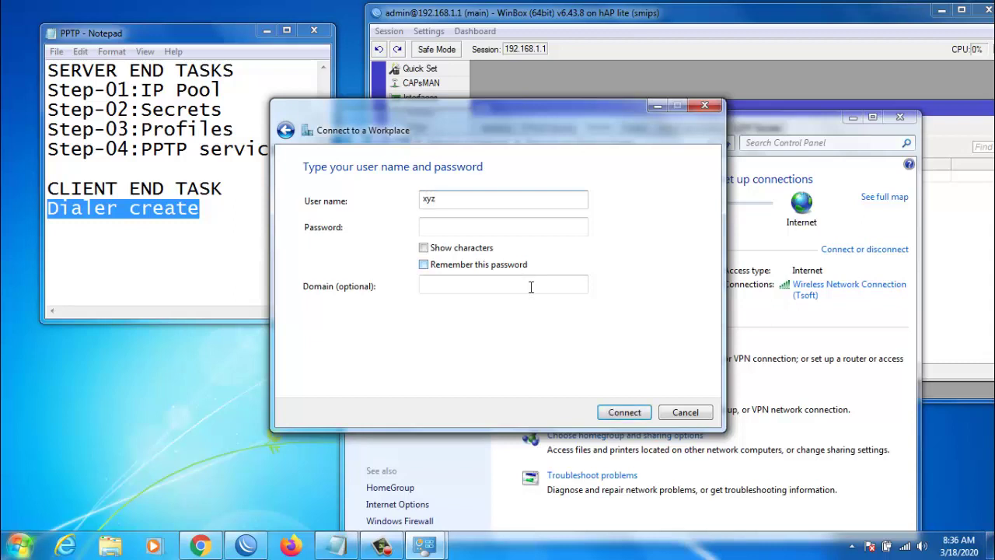
click(461, 231)
text(123)
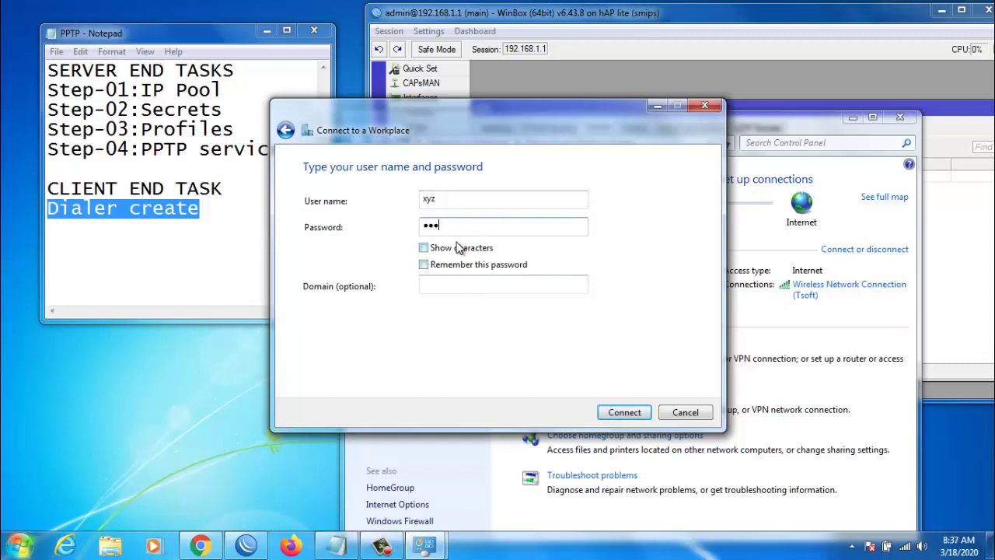
click(631, 413)
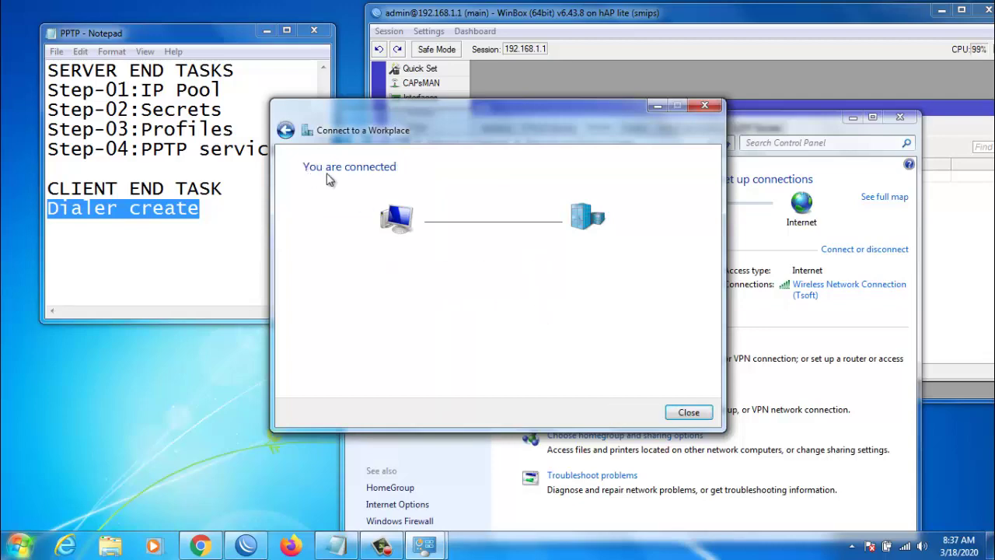
Close the wizard and run ipconfig to show pptp_vpn's address 192.168.1.120.
click(675, 410)
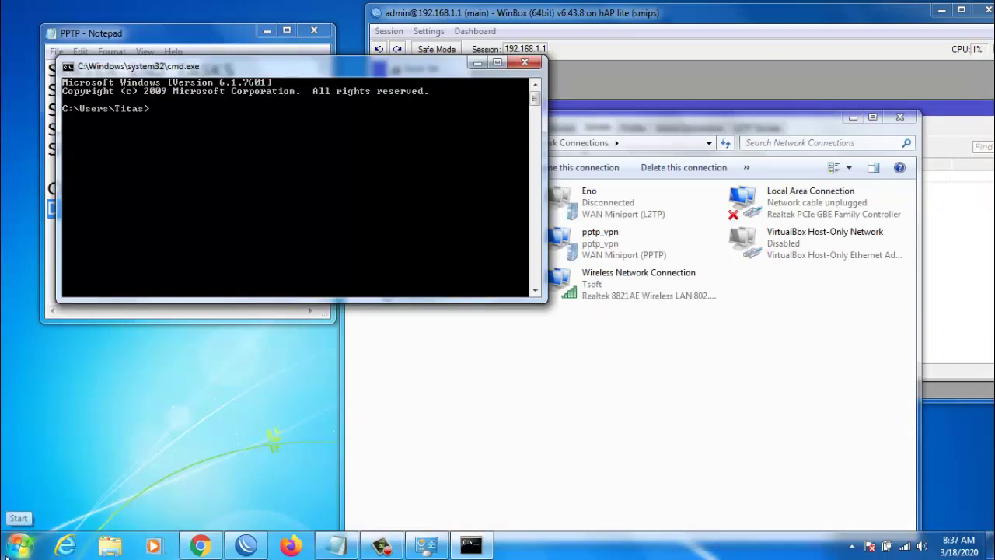
text(ipconfig)
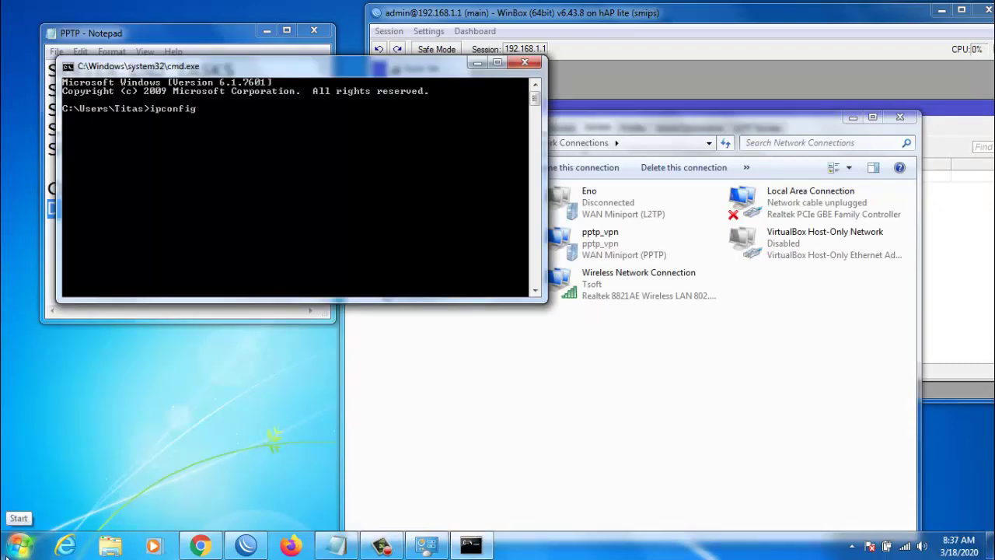
key(Return)
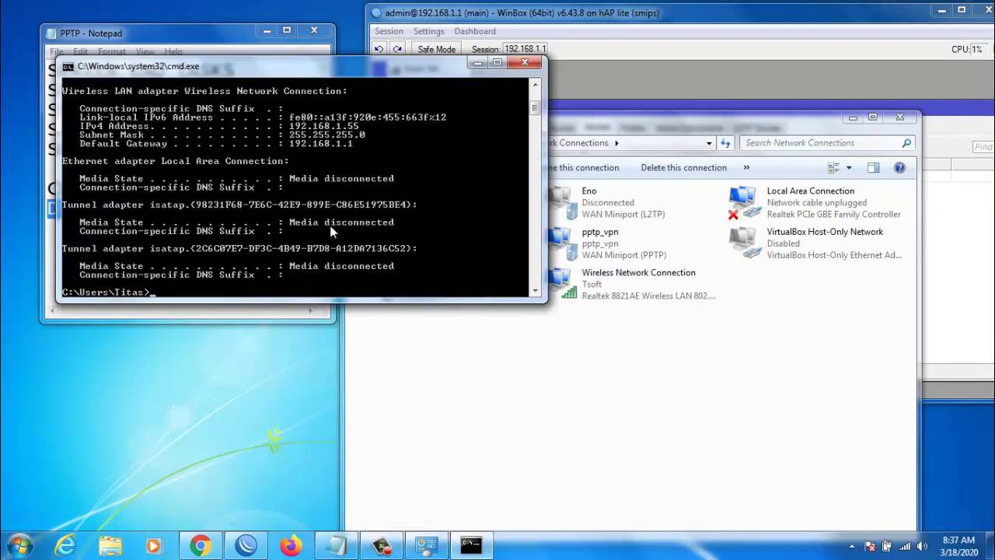
scroll(362, 213, up, 3)
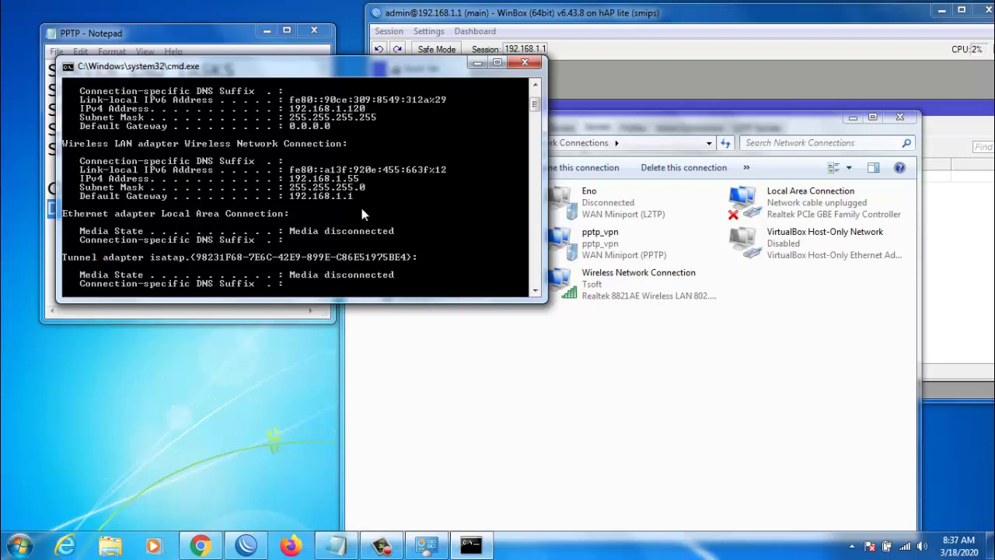